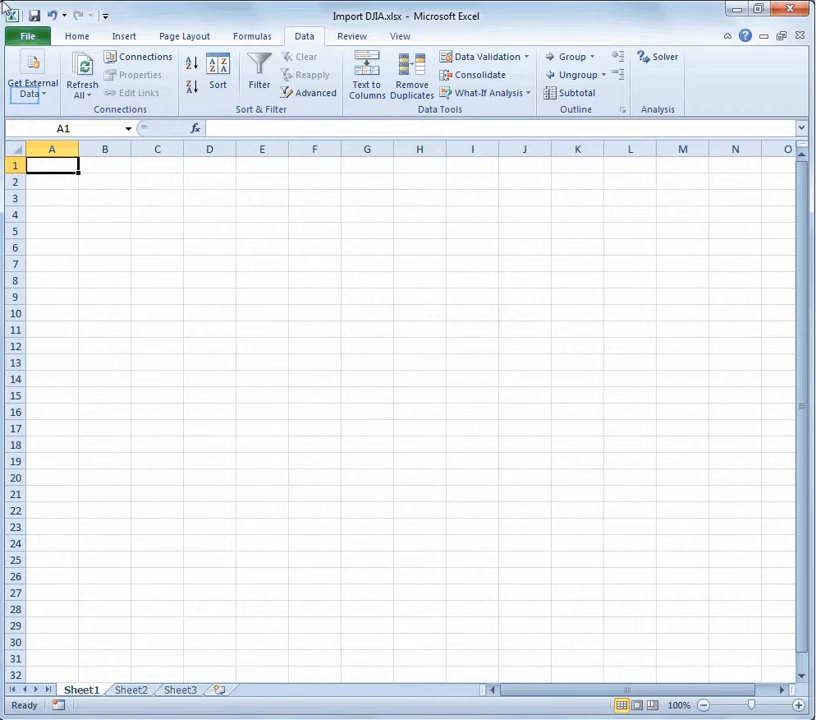
Step: Start a new web query for external data and load reuters.com in it, declining to continue running the page's scripts
left_click(28, 95)
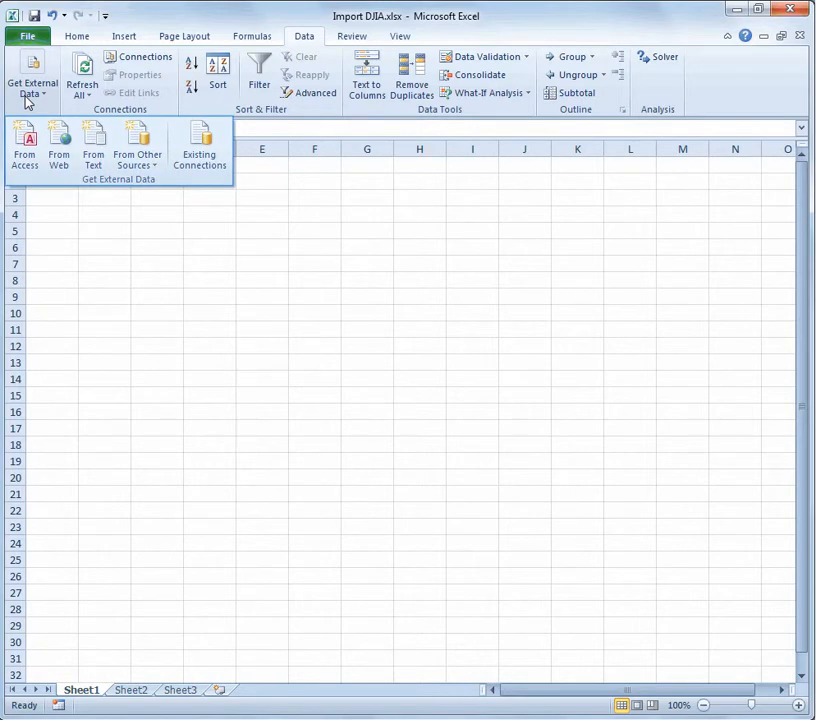
left_click(60, 148)
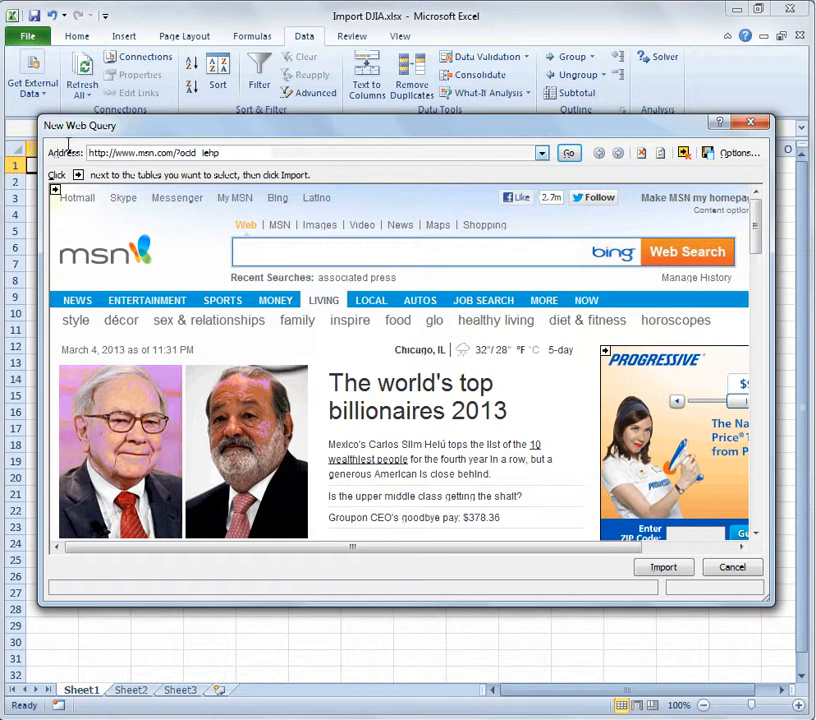
double_click(225, 153)
left_click(229, 153)
triple_click(80, 154)
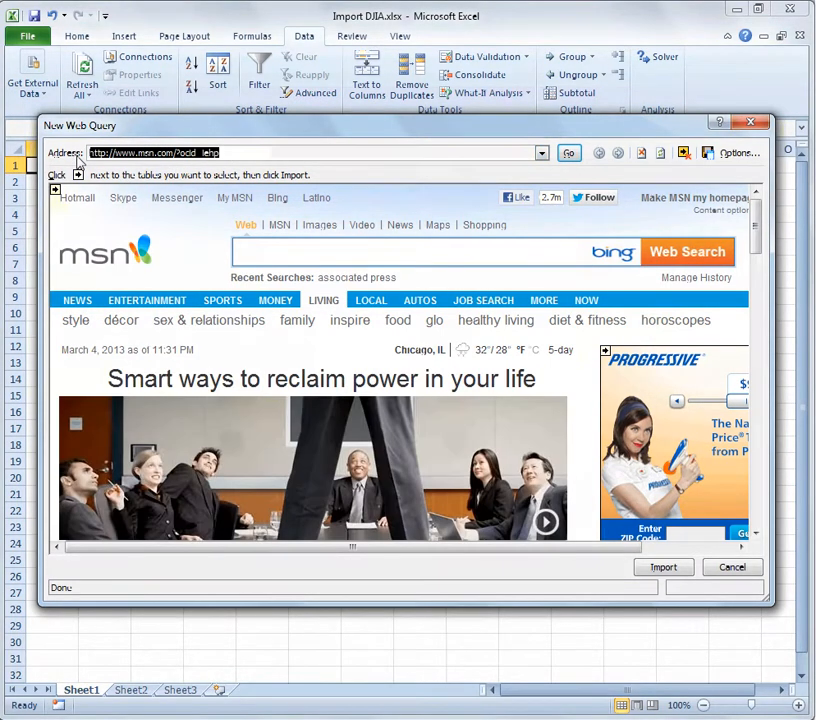
type("re")
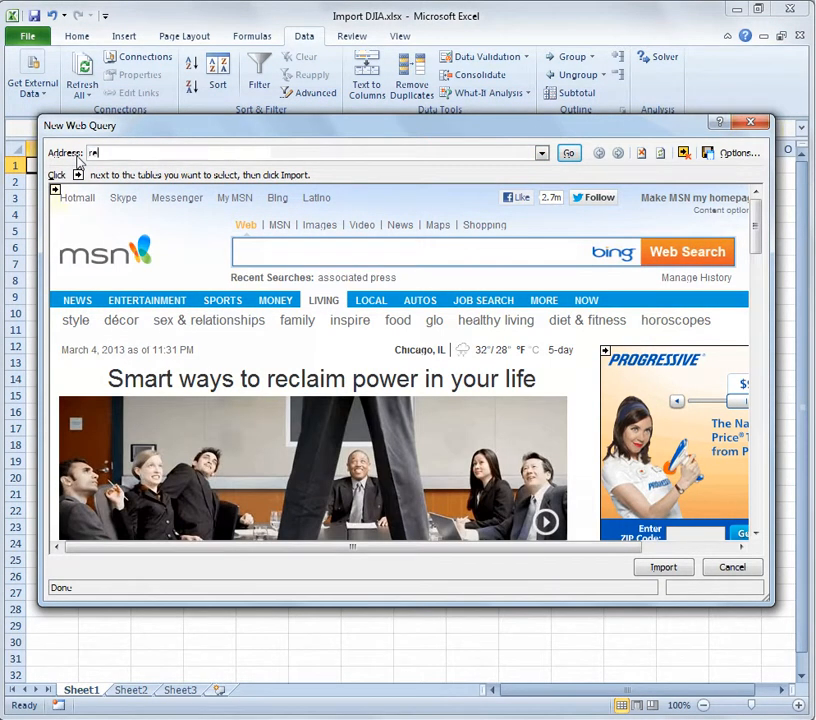
type("uters.com")
key("Return")
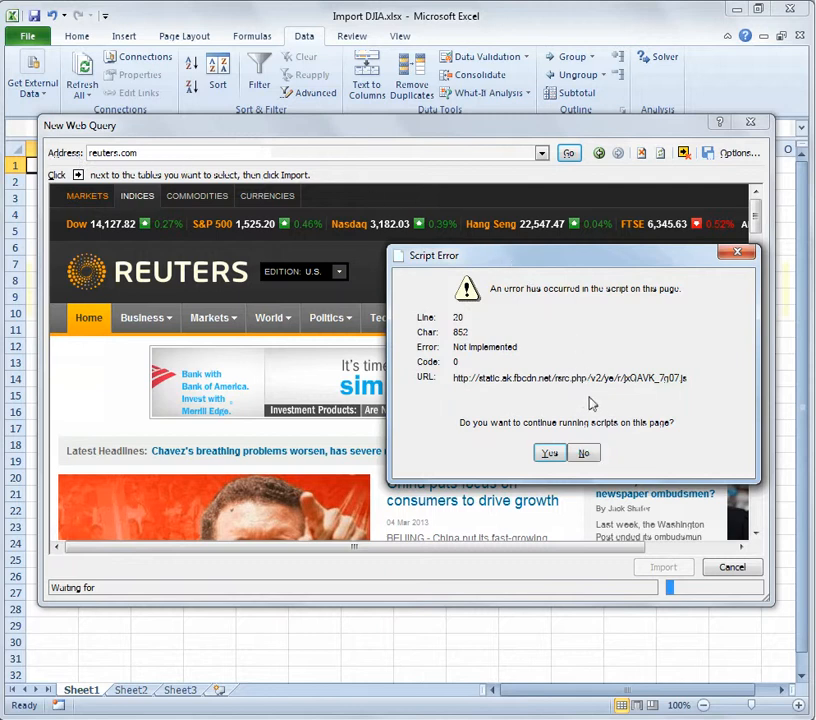
left_click(584, 453)
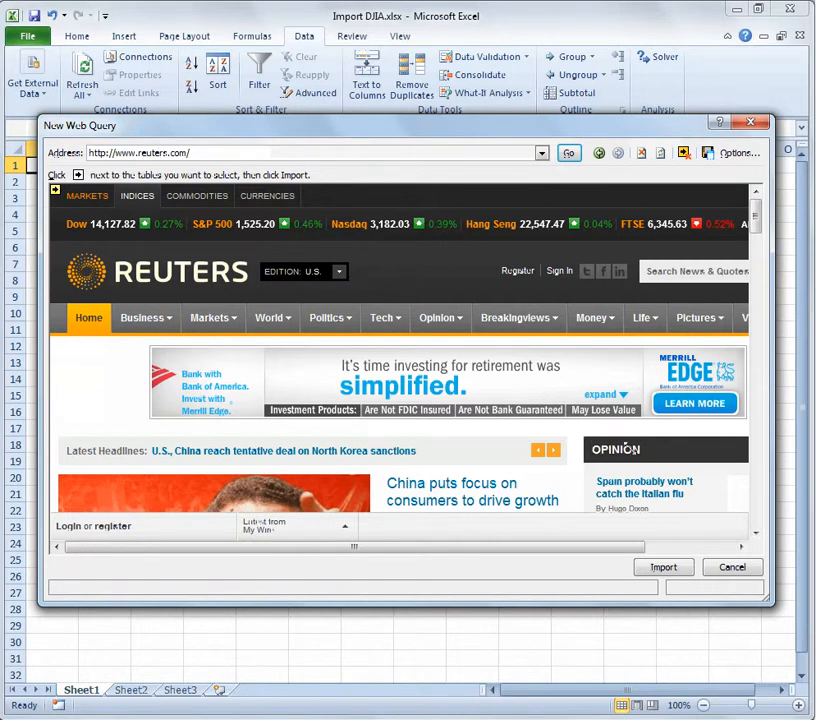
Step: Enlarge the web query window and open the Dow Jones Industrial Average (.DJI) page from the Reuters market indices
left_click_drag(769, 603, 765, 664)
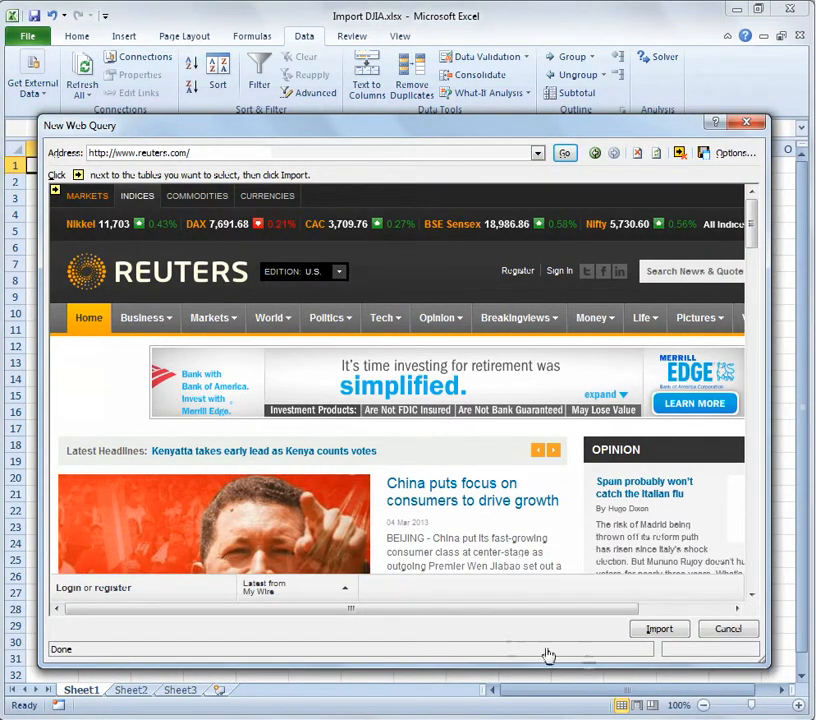
mouse_move(209, 327)
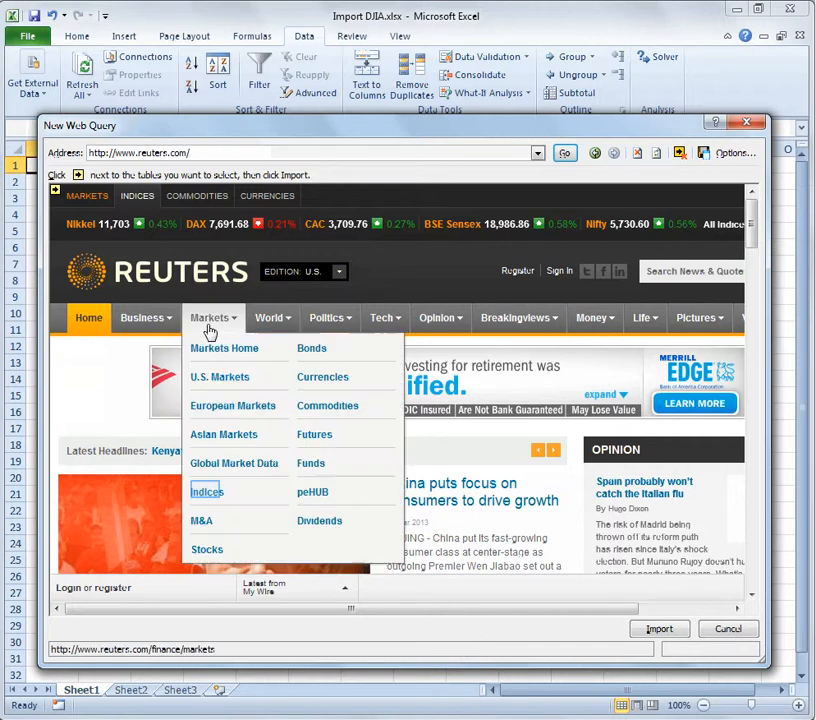
left_click(206, 494)
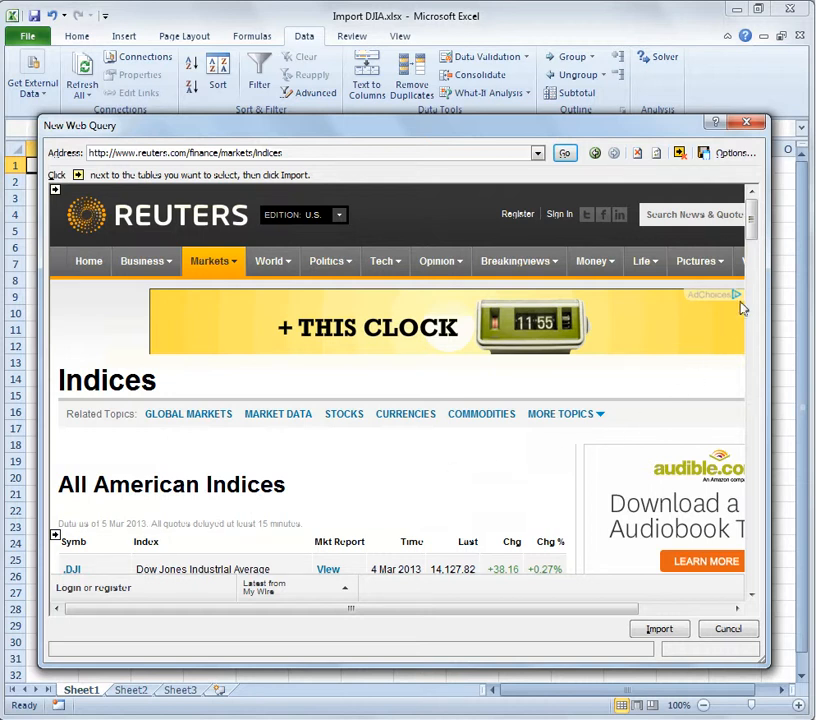
scroll(752, 237, "down", 2)
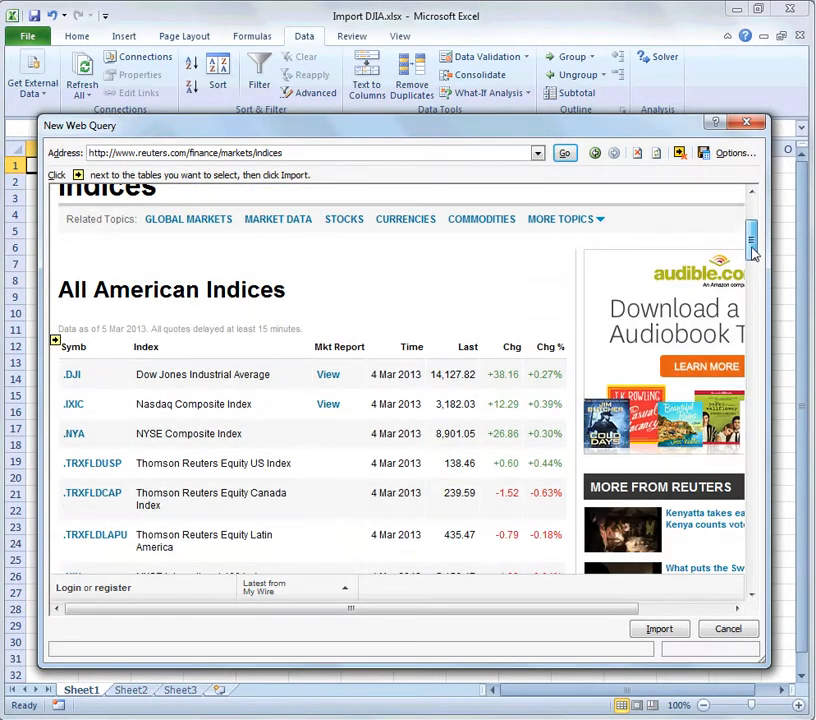
left_click(74, 377)
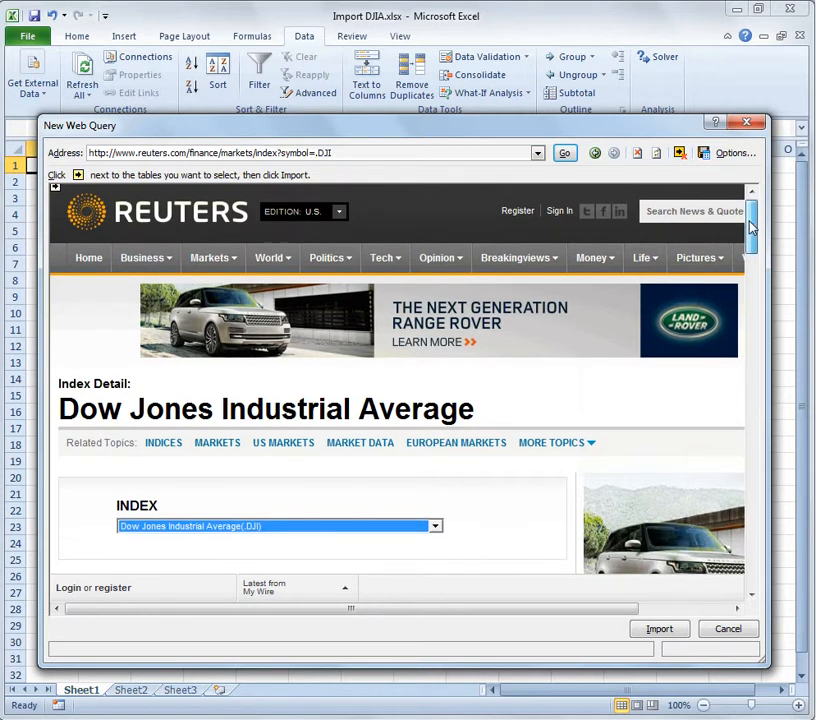
Step: Mark the company table with Last, Chg, Chg % and Volume columns on the index page and import it
left_click_drag(752, 228, 754, 263)
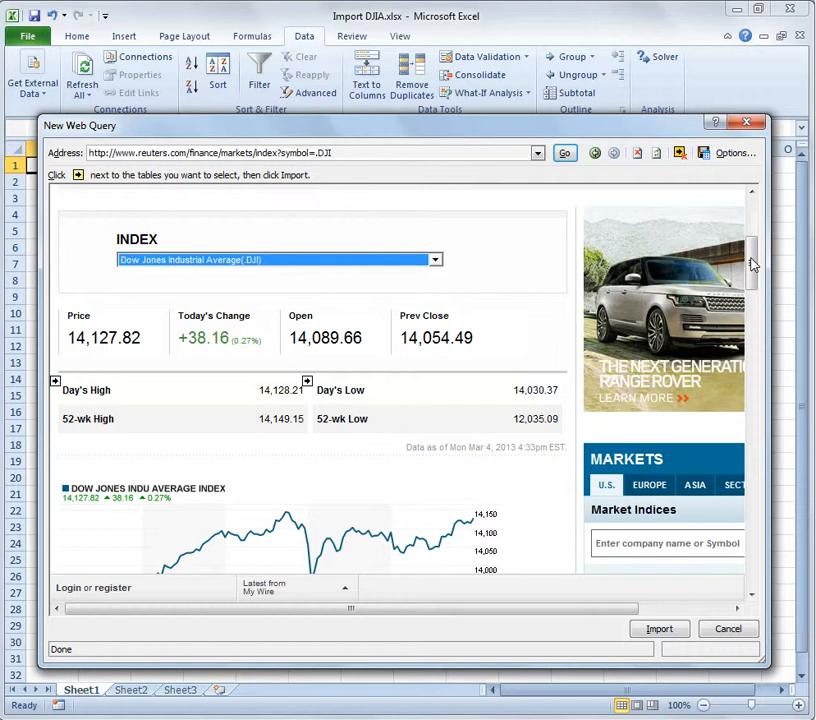
left_click_drag(753, 277, 756, 338)
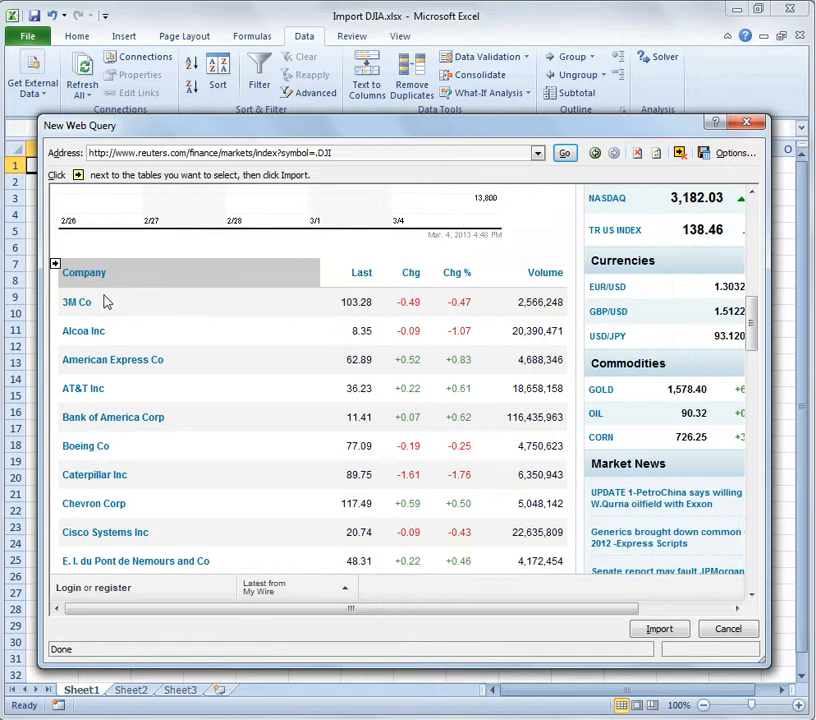
left_click(55, 266)
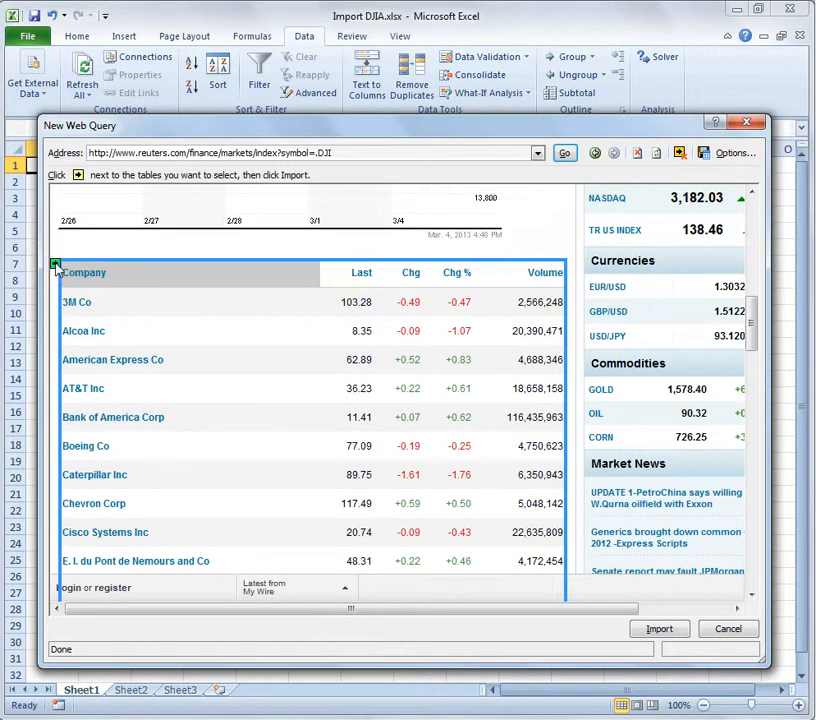
left_click(56, 266)
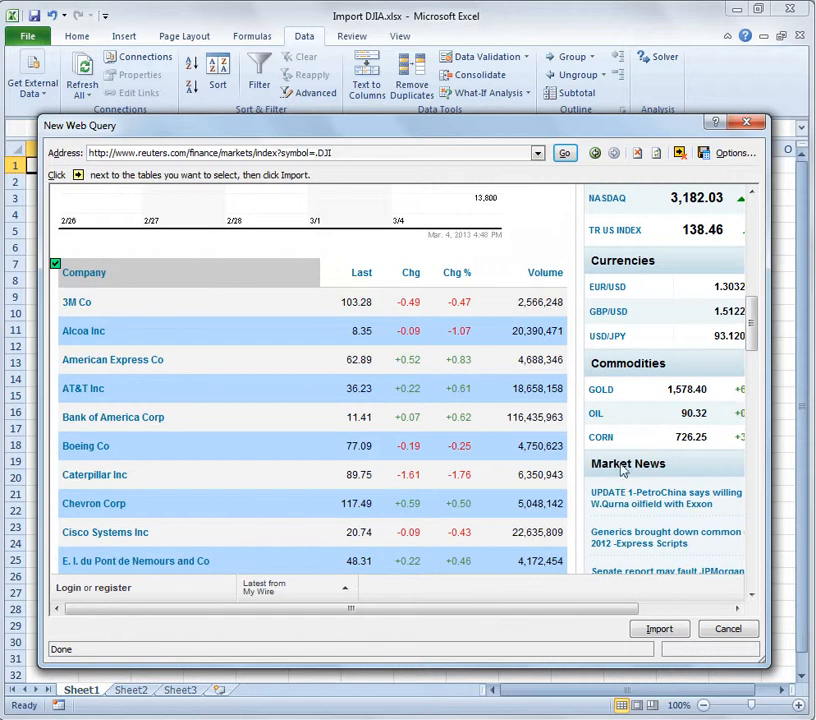
left_click(675, 628)
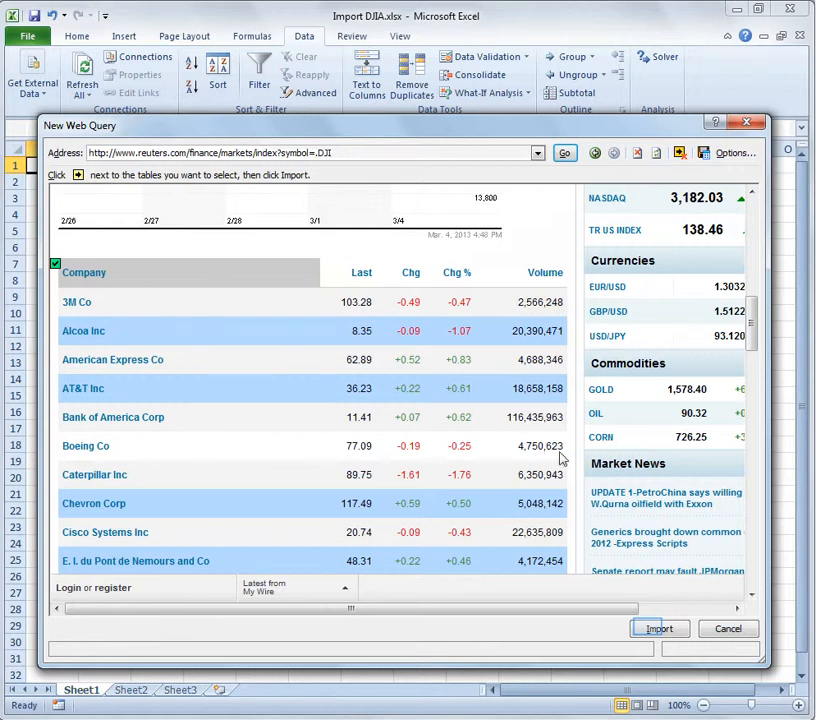
left_click(655, 630)
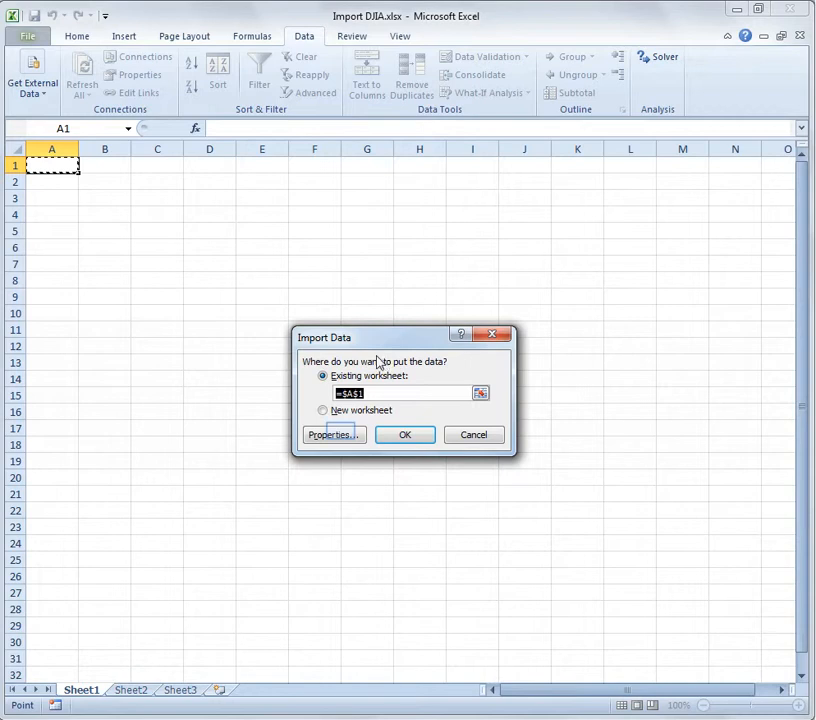
Step: Name the external data range DJIA2 and place the imported data in the existing worksheet at cell A1
left_click(340, 435)
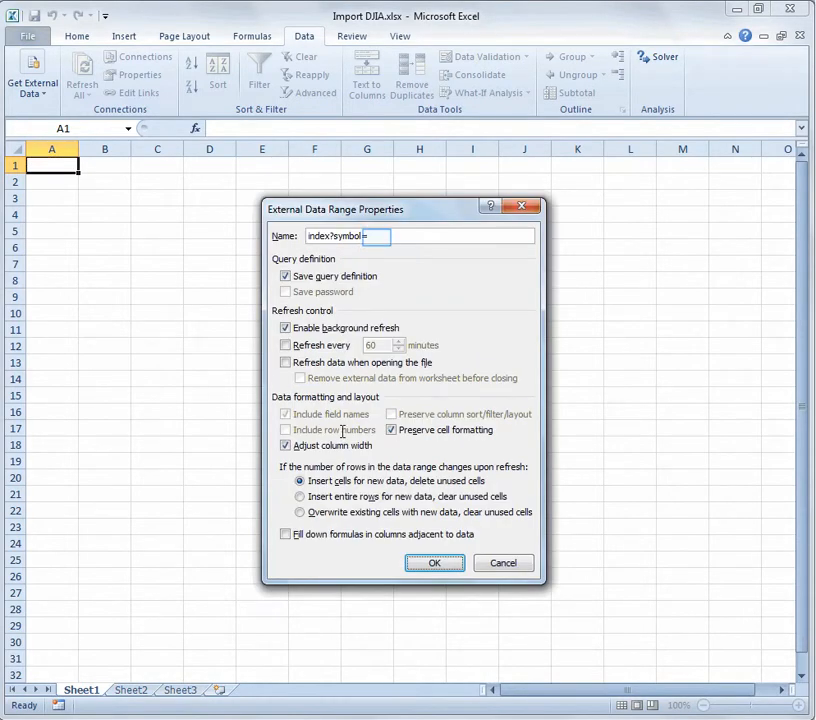
double_click(378, 237)
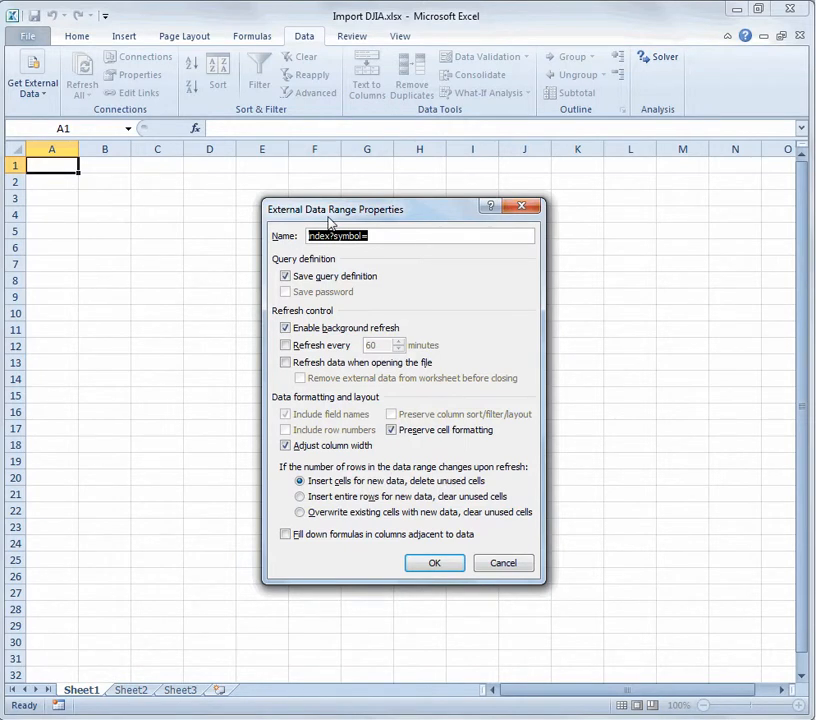
type("DJIA")
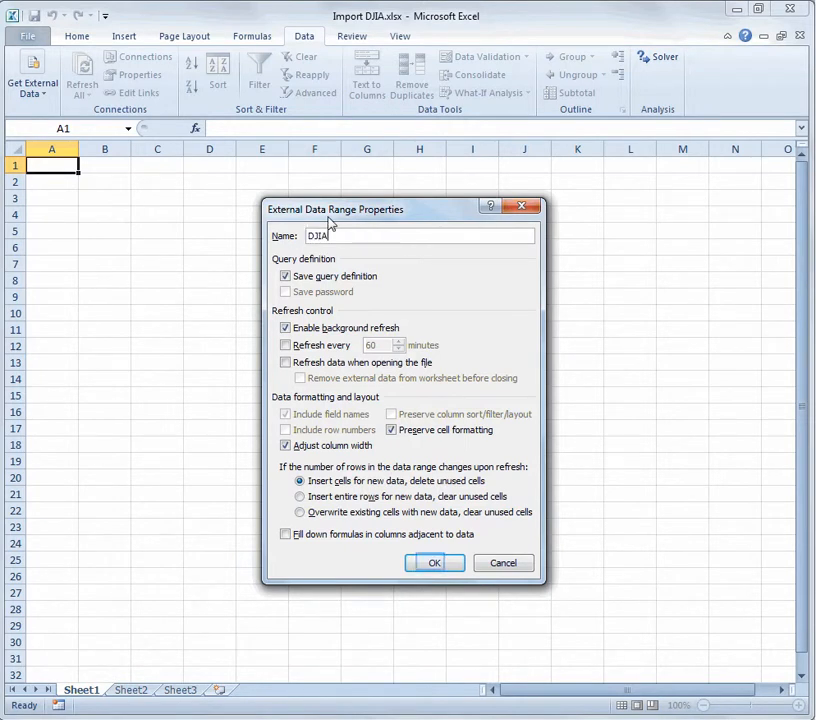
left_click(433, 563)
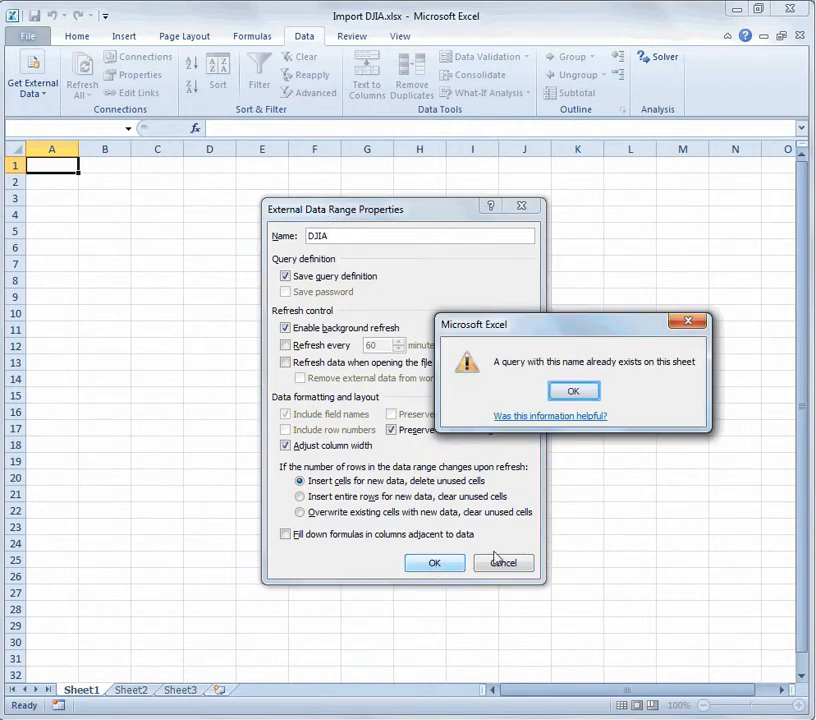
left_click(576, 394)
left_click(382, 240)
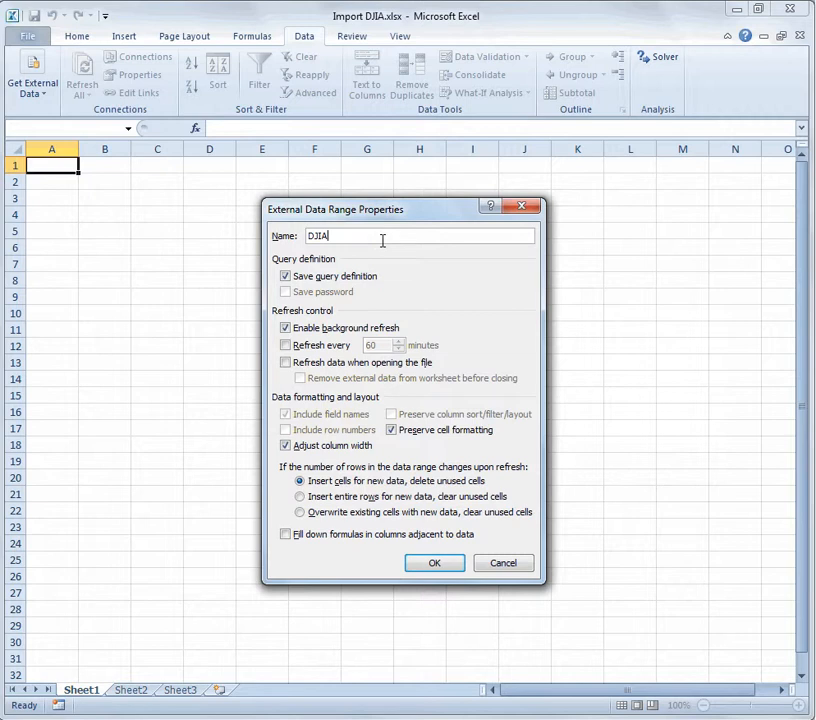
type("2")
left_click(430, 563)
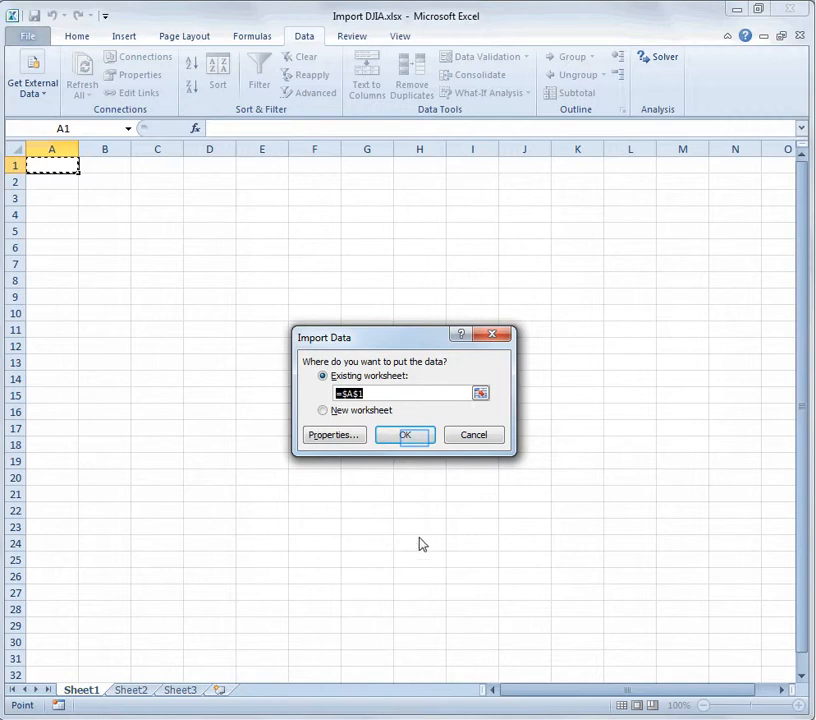
left_click(415, 440)
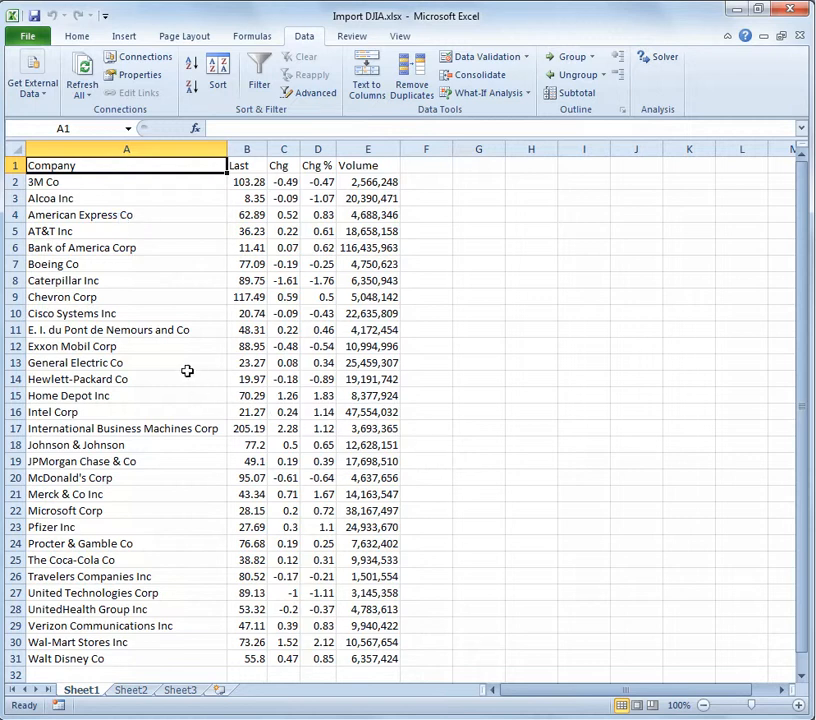
Step: Overwrite the company names in A5:A14 with dummy text such as das, dd, ad, a, d and asd
left_click(131, 221)
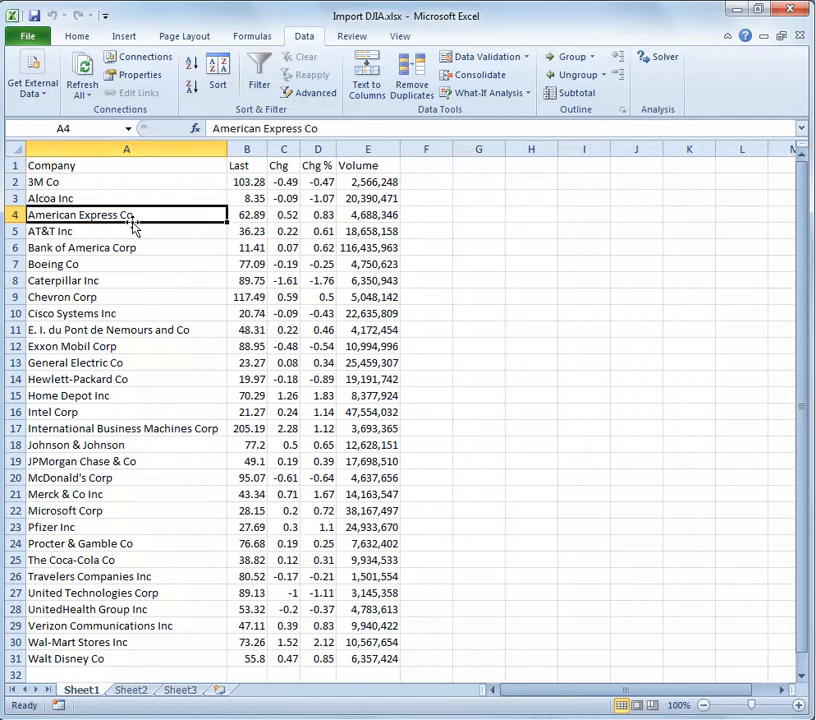
key("Return")
type("das das das das das dd")
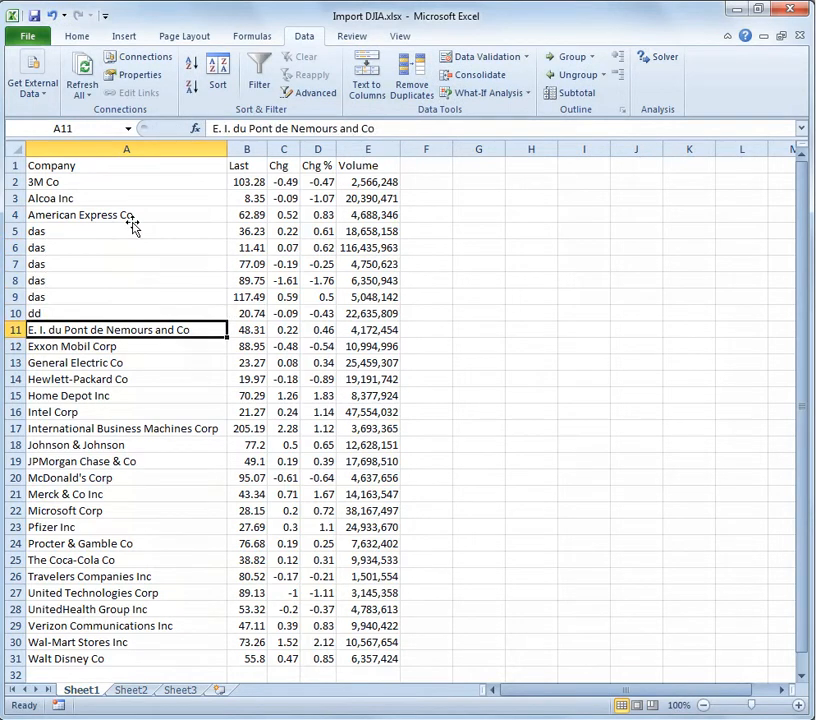
key("Return")
type("ad a d asd")
key("Return")
Step: Overwrite the Chg values from C12 up to C8 with the dummy entries das and dsa
key("Right")
key("Right")
key("Up")
key("Up")
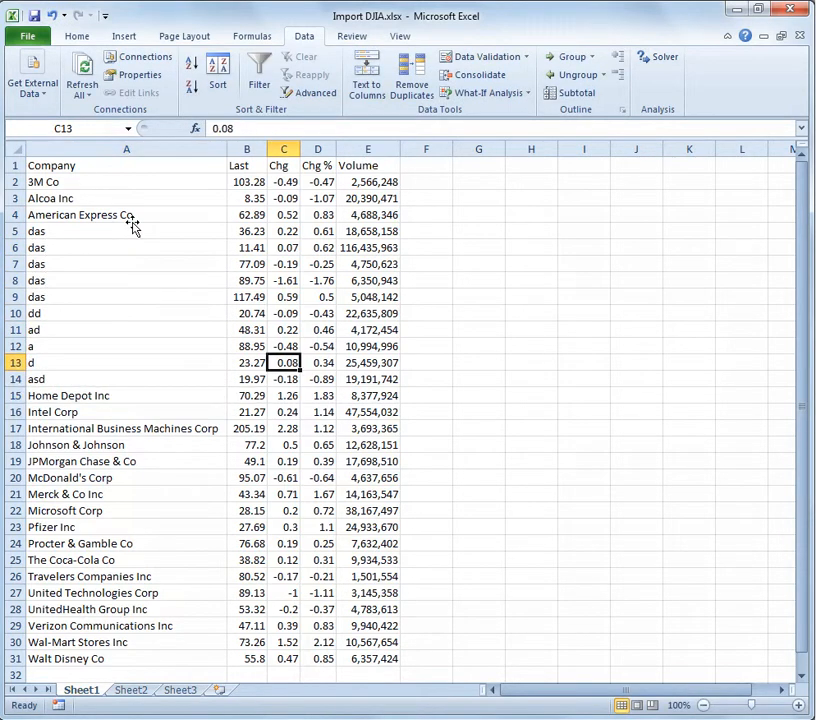
key("Up")
type("das")
key("Up")
type("dsa")
key("Up")
type("das")
key("Up")
type("das")
key("Up")
type("dsa")
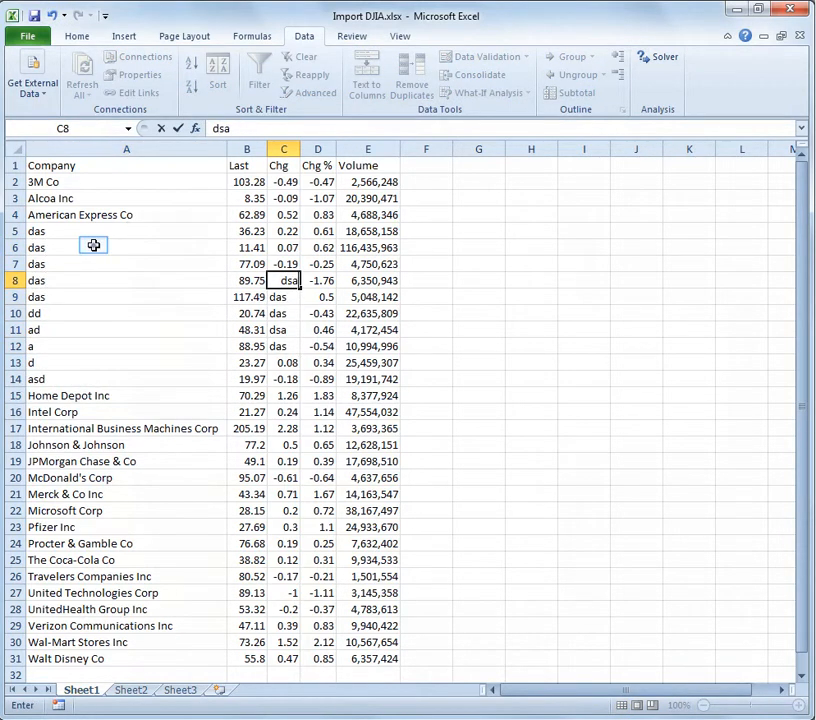
Step: Refresh the imported web query table to reload the original data over the dummy entries
left_click(93, 245)
right_click(95, 247)
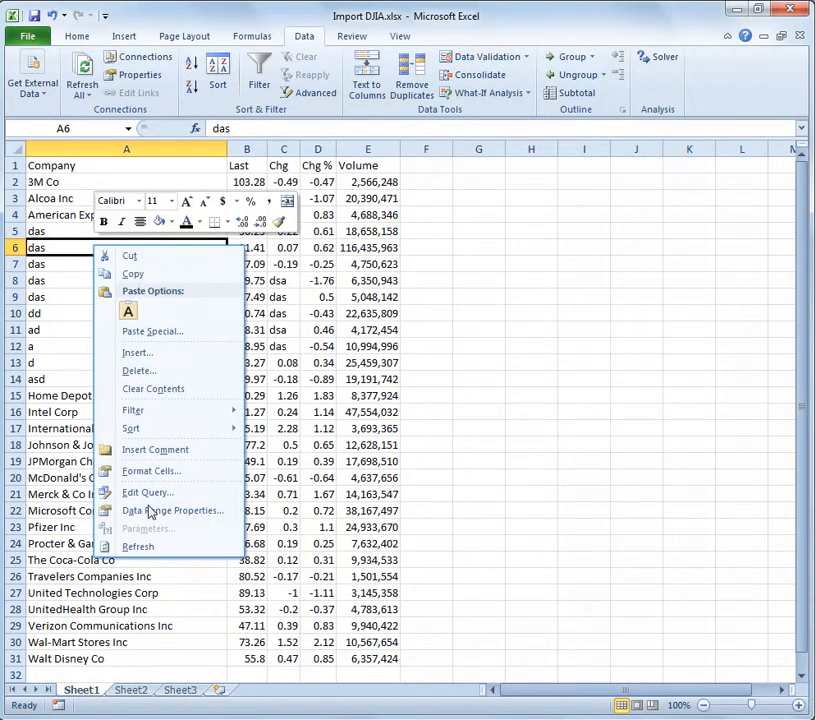
left_click(136, 547)
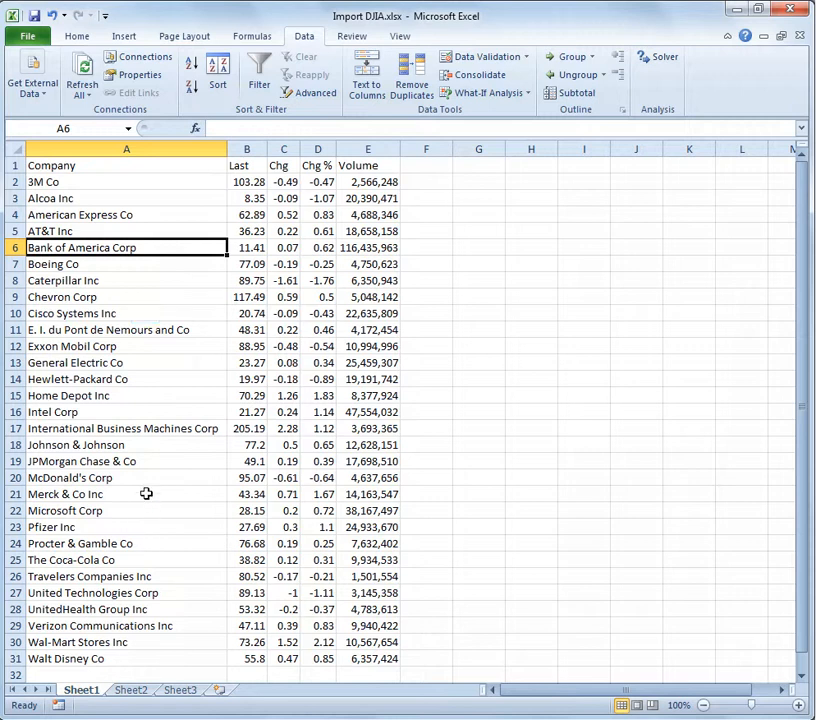
Step: Set the DJIA2 data range to refresh every 60 minutes and when opening the file, and refresh its data manually
right_click(145, 315)
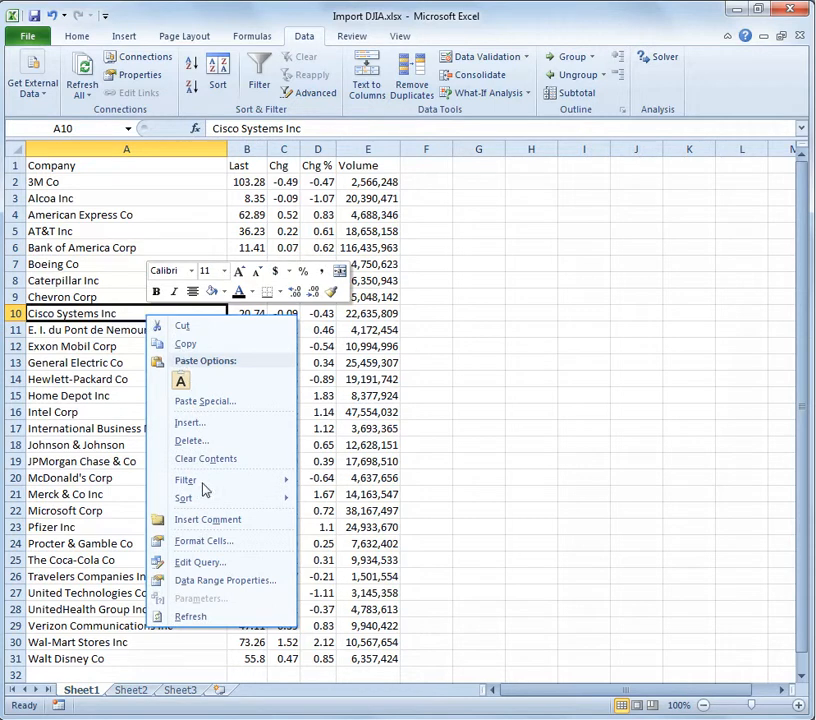
left_click(207, 580)
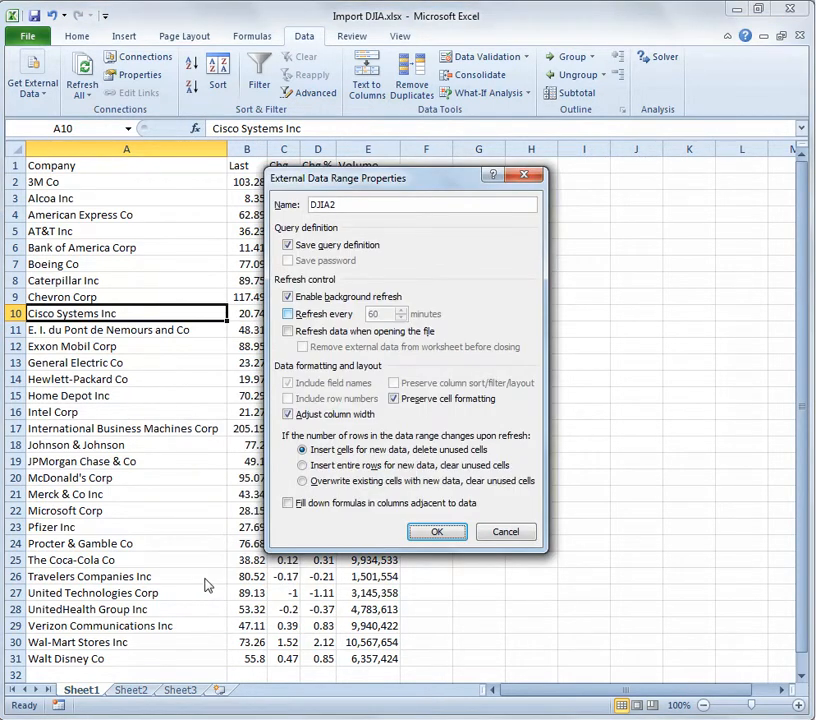
key("Tab")
left_click(319, 320)
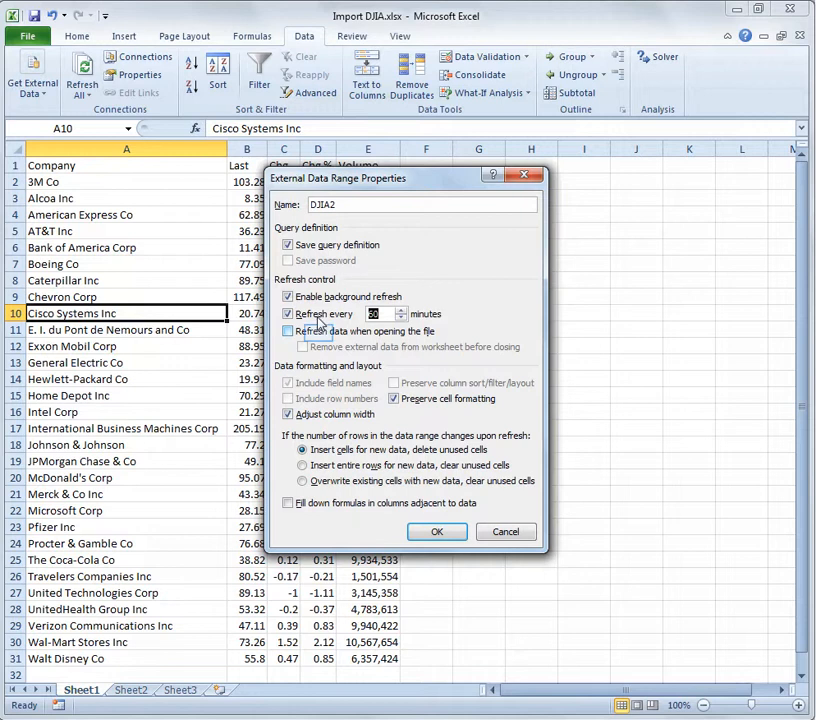
left_click(319, 334)
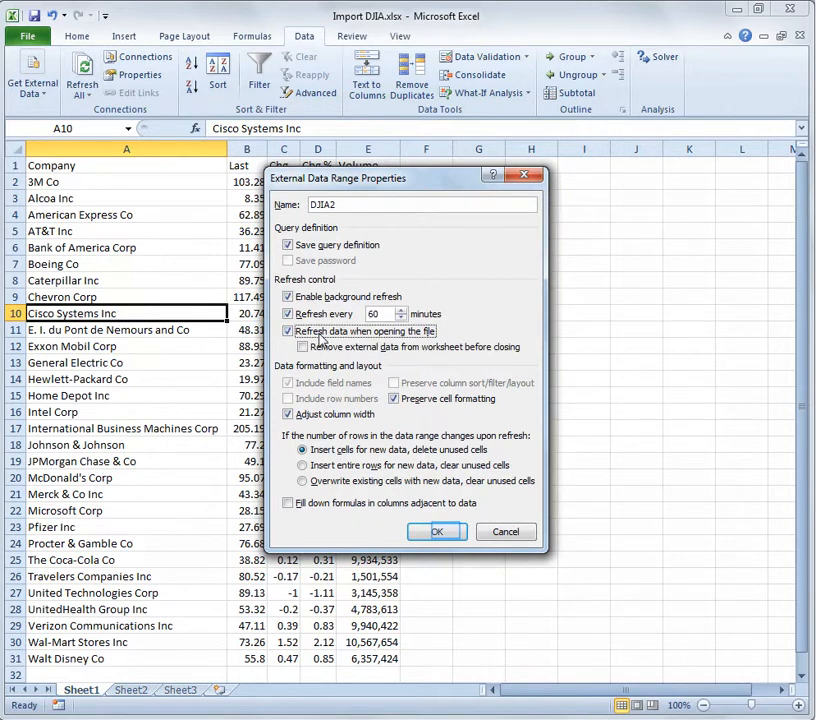
left_click(440, 532)
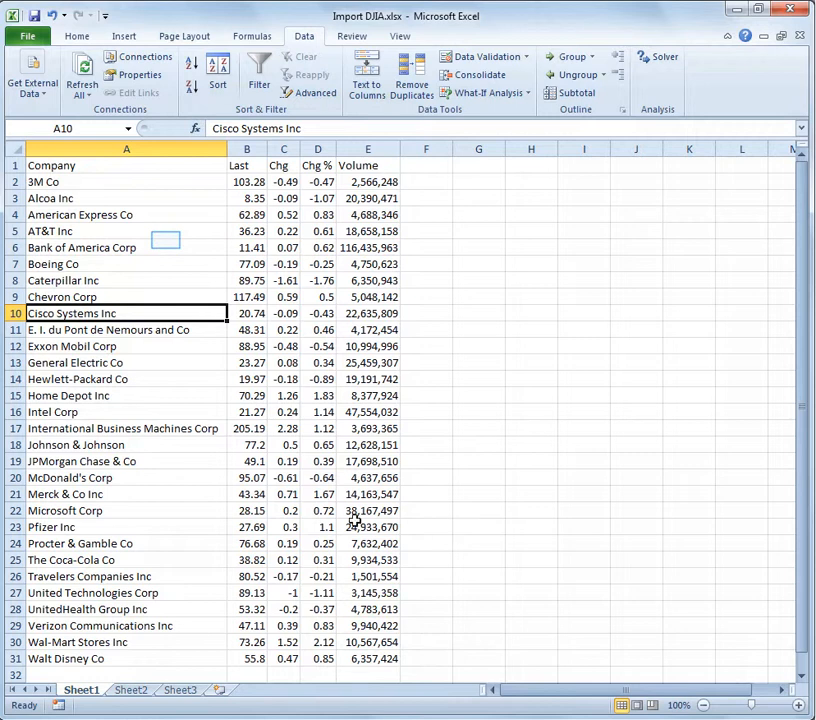
right_click(166, 240)
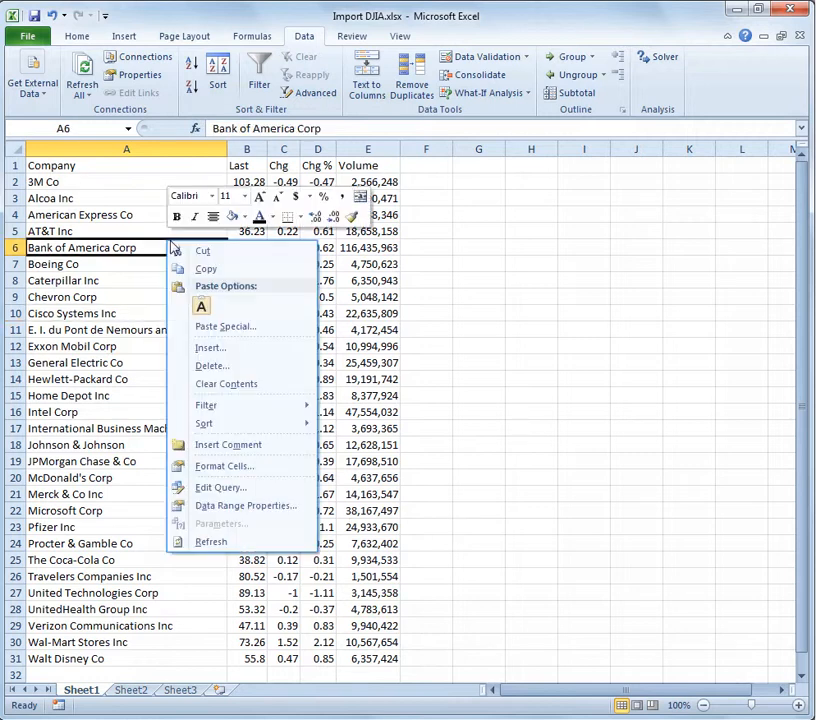
left_click(212, 543)
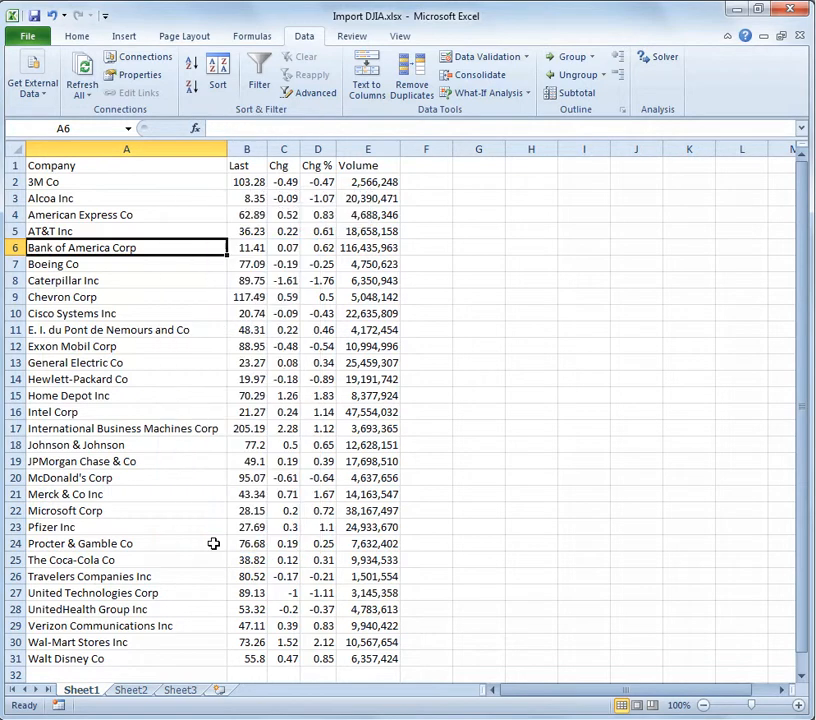